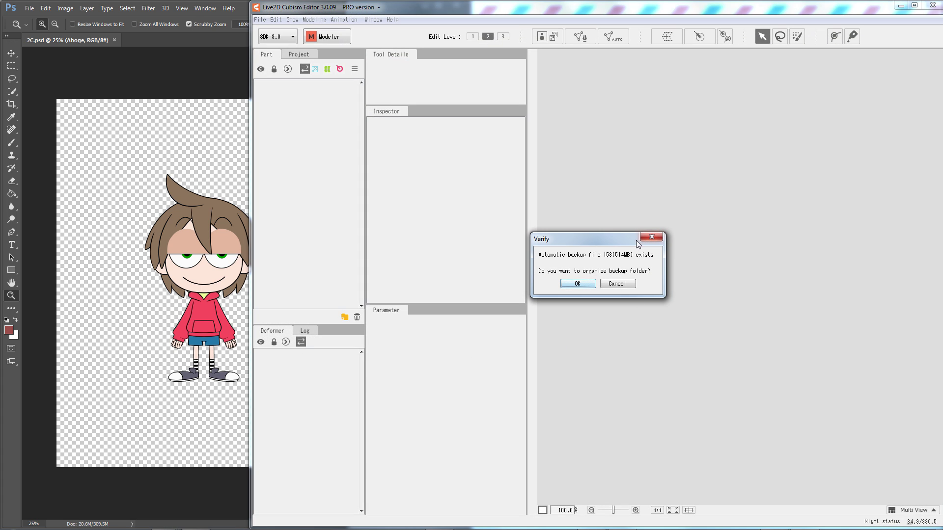
Dismiss the backup prompt, import 2C.psd as a new model, and maximize the editor
left_click(627, 285)
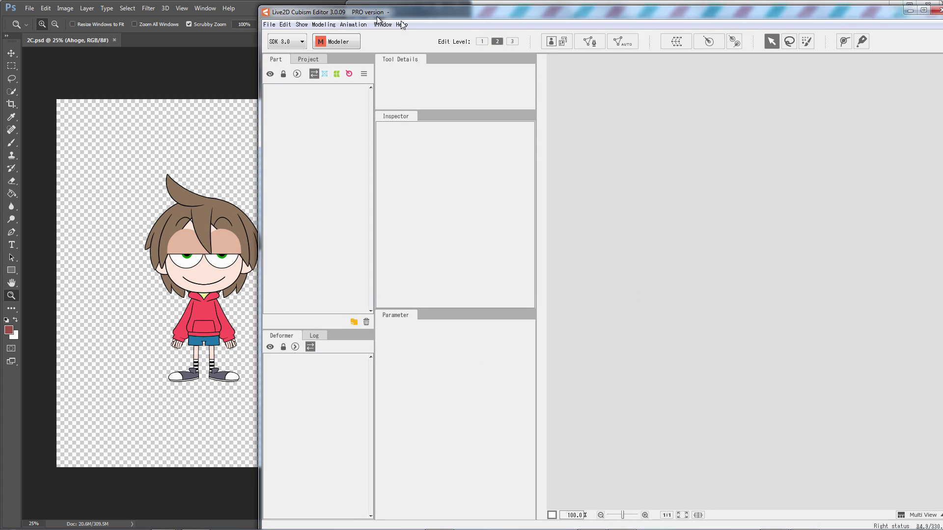
key("alt+Tab")
left_click_drag(436, 105, 869, 204)
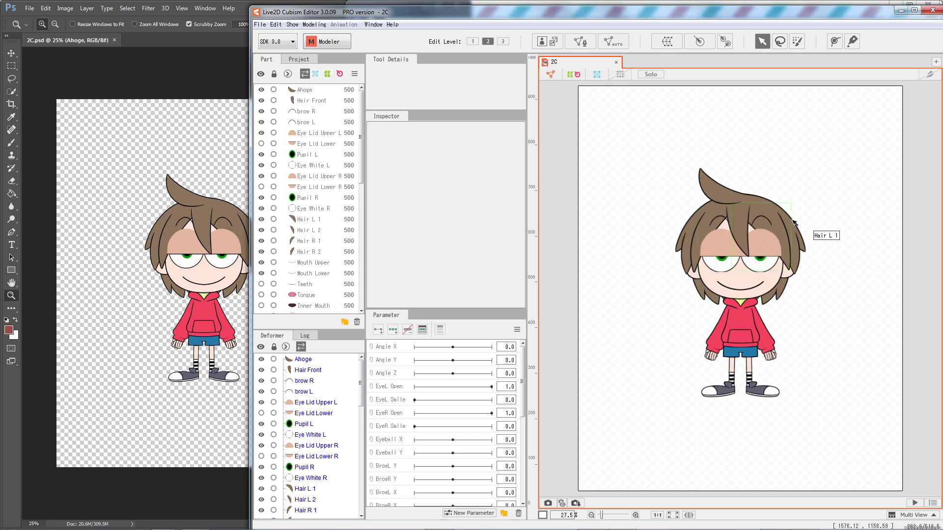
key("super+Up")
scroll(563, 254, "up", 3)
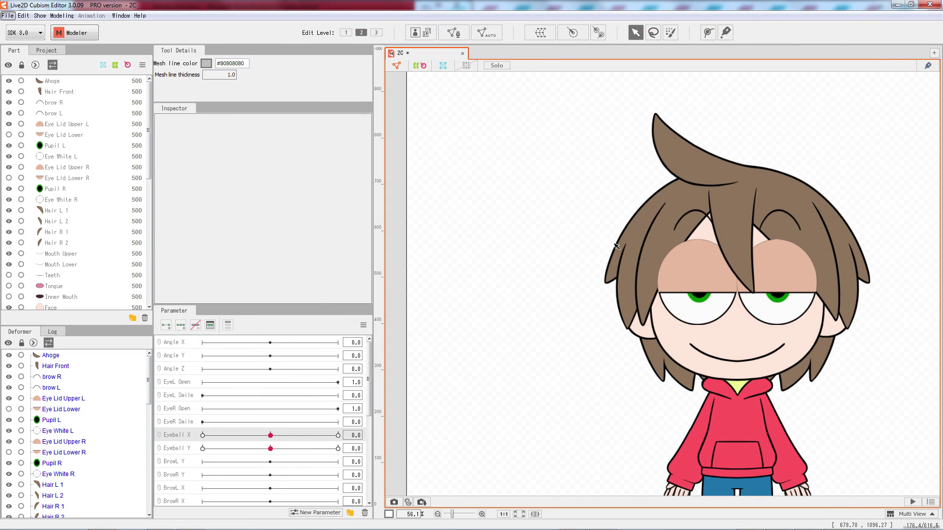
left_click(729, 240)
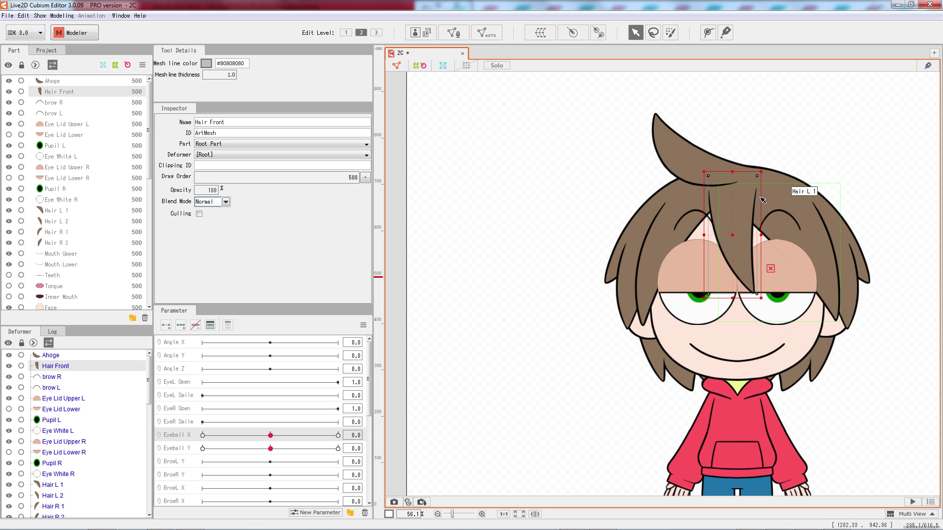
left_click_drag(731, 236, 531, 293)
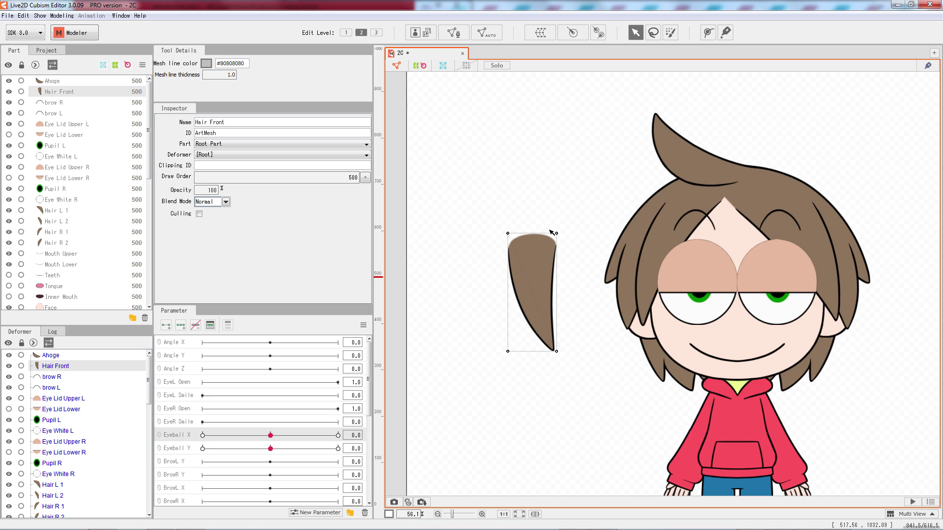
key("ctrl+z")
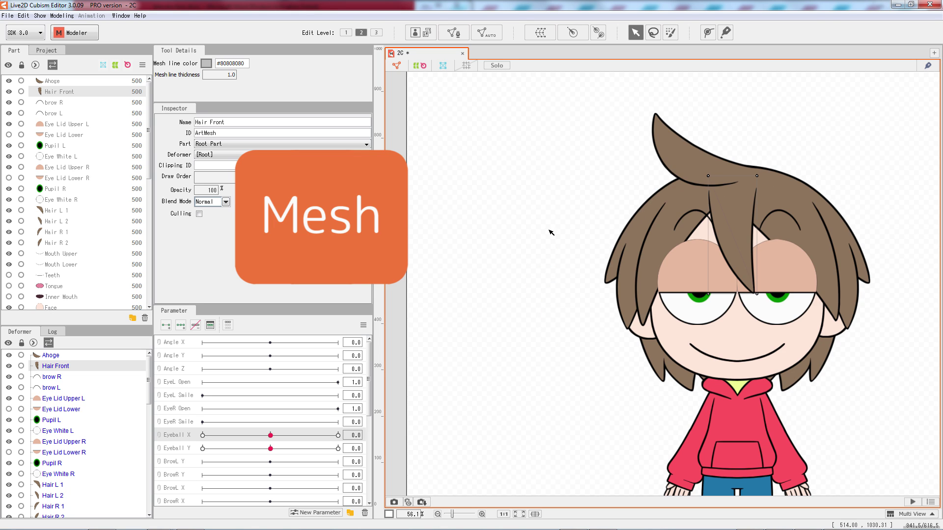
left_click(696, 300)
left_click_drag(272, 437, 227, 437)
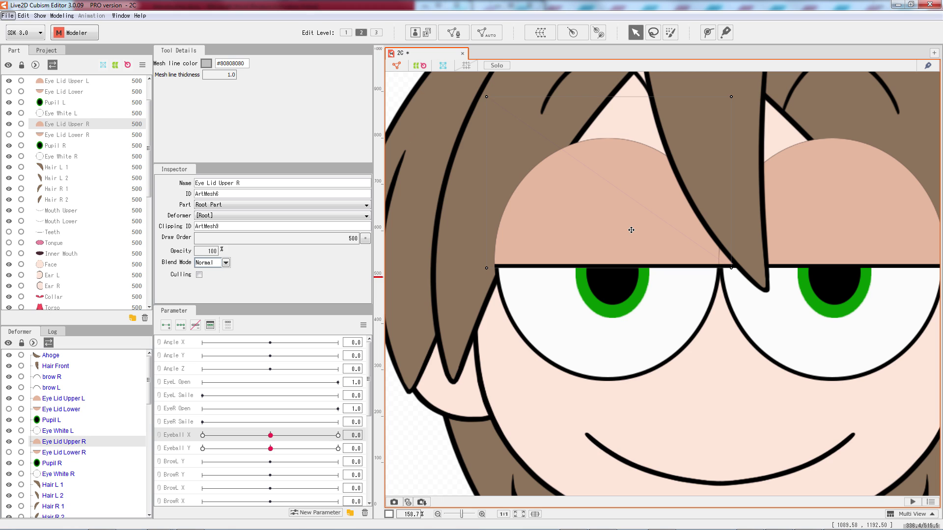
double_click(600, 212)
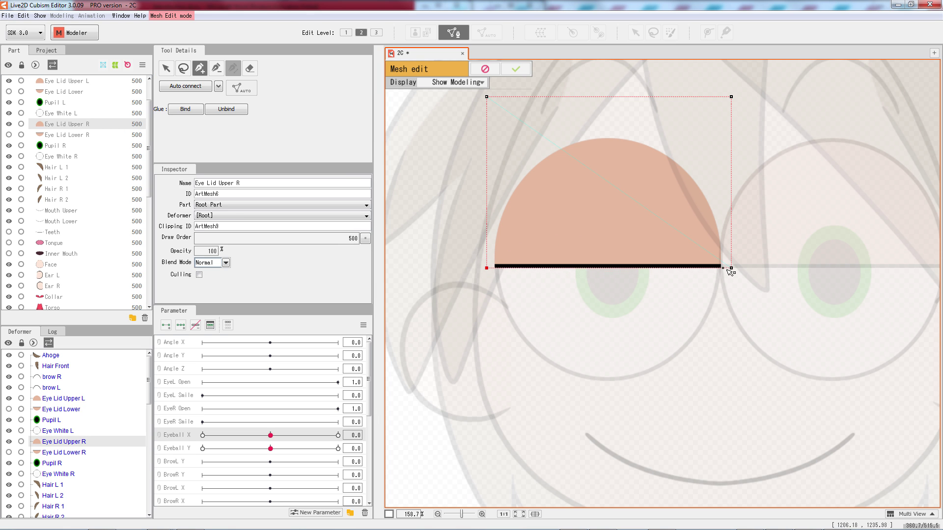
Add a diagonal edge, a bottom-middle vertex and a centre vertex to the Eye Lid Upper R mesh, then confirm
left_click(731, 97)
left_click(487, 268)
left_click(606, 268)
left_click(731, 268)
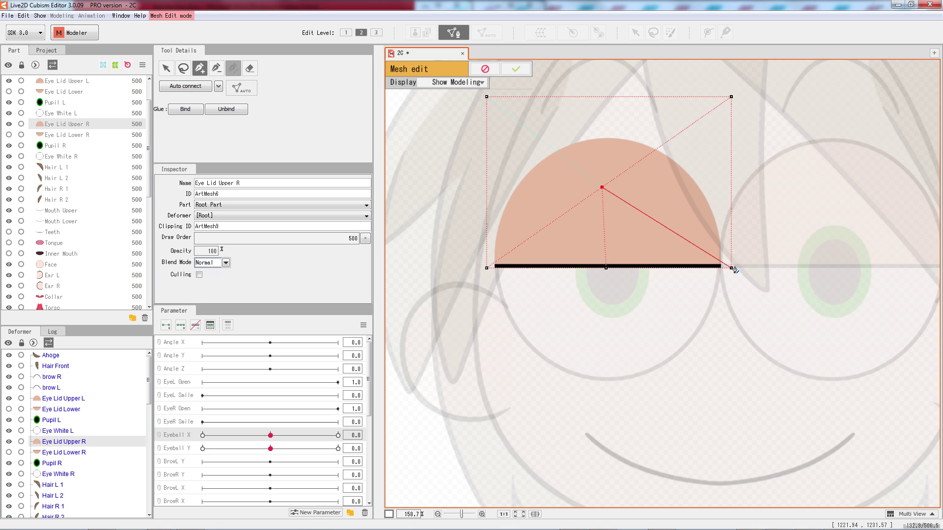
left_click(602, 187)
left_click(486, 97)
left_click(518, 72)
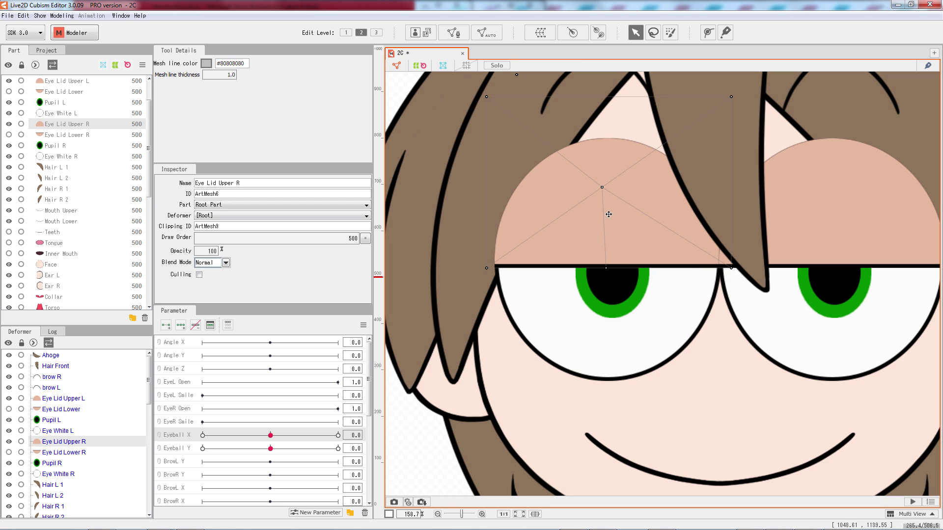
Drag the lid's bottom and side vertices to bend the eyelid
left_click_drag(609, 270, 673, 285)
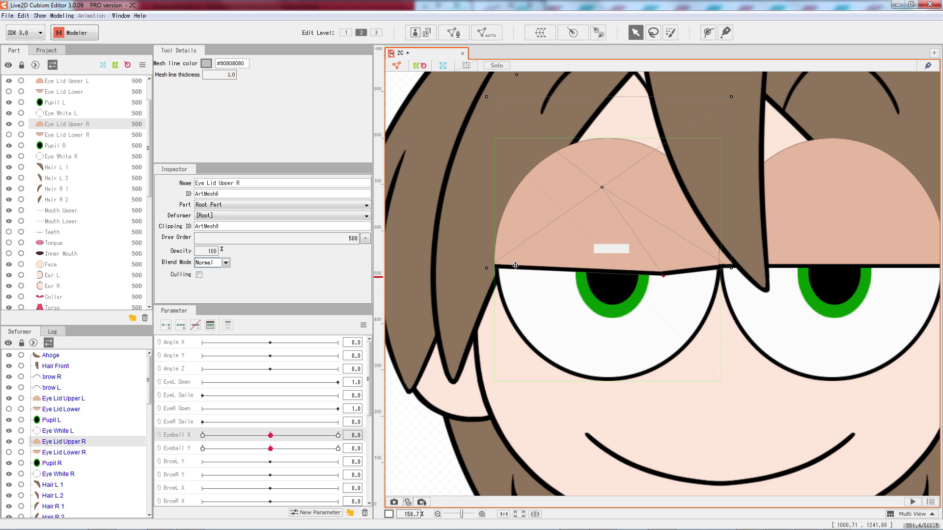
left_click_drag(489, 269, 579, 297)
left_click_drag(732, 268, 540, 237)
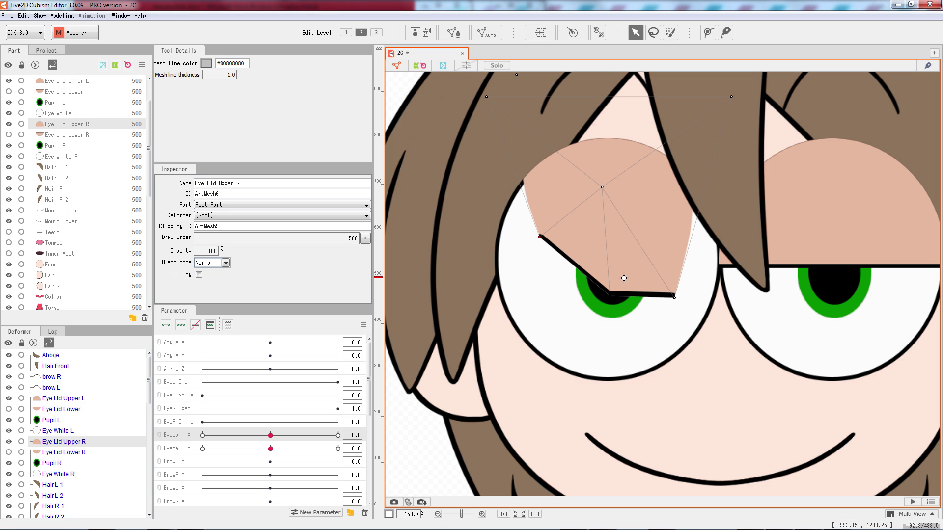
left_click(674, 296)
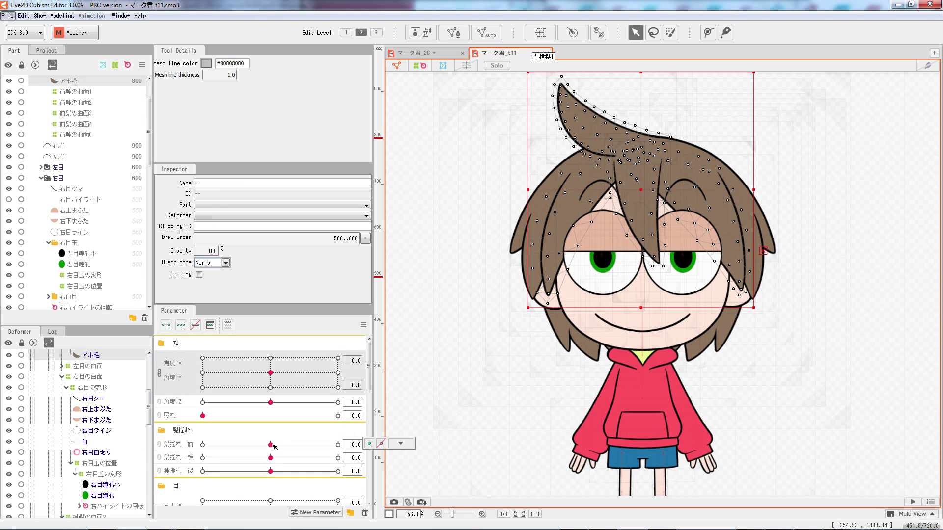
Turn the sample character's head up-right with the Angle X/Y pad and sway its front hair
mouse_move(265, 383)
left_mouse_down()
mouse_move(314, 366)
mouse_move(270, 373)
left_mouse_up()
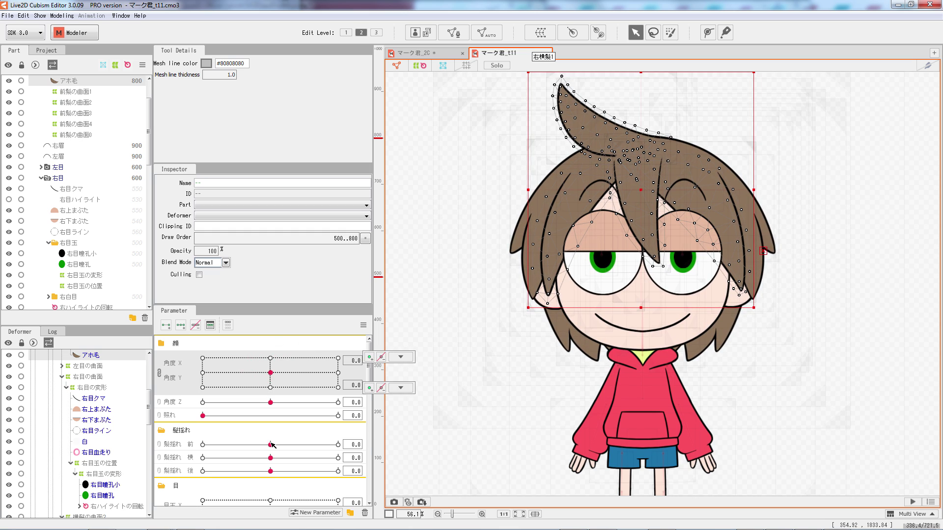
mouse_move(271, 445)
left_mouse_down()
mouse_move(226, 444)
mouse_move(295, 445)
mouse_move(265, 445)
left_mouse_up()
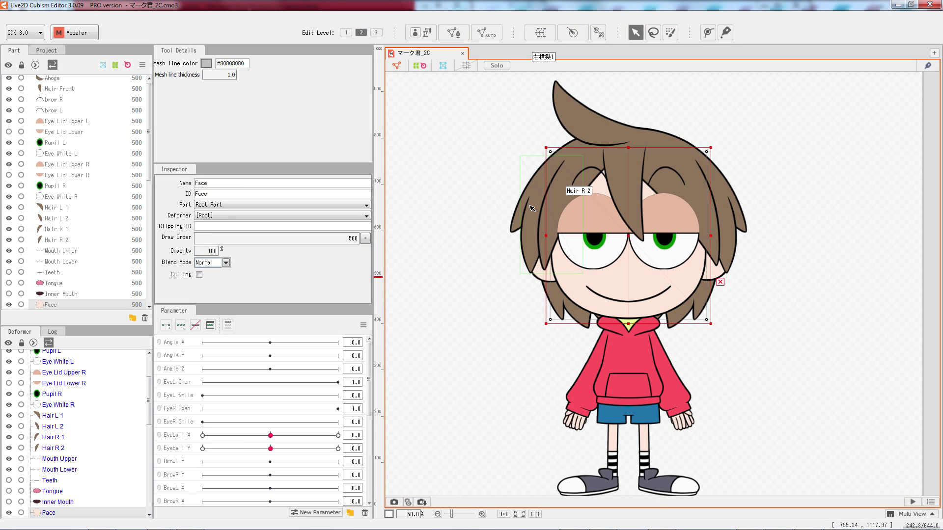
Pick Hair R 2, Hair L 1 and an eye mesh, then select every art mesh with Ctrl+A
left_click(540, 208)
left_click(607, 208)
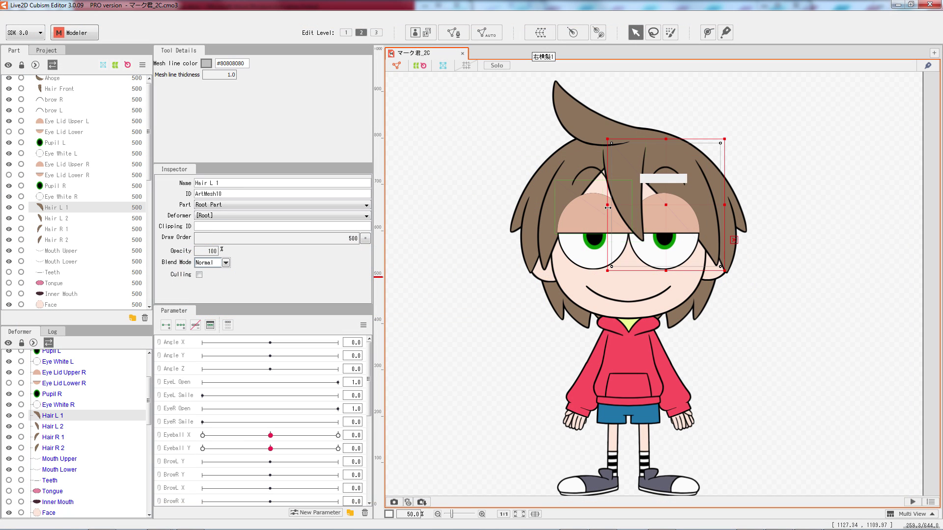
left_click(590, 226)
key("ctrl+a")
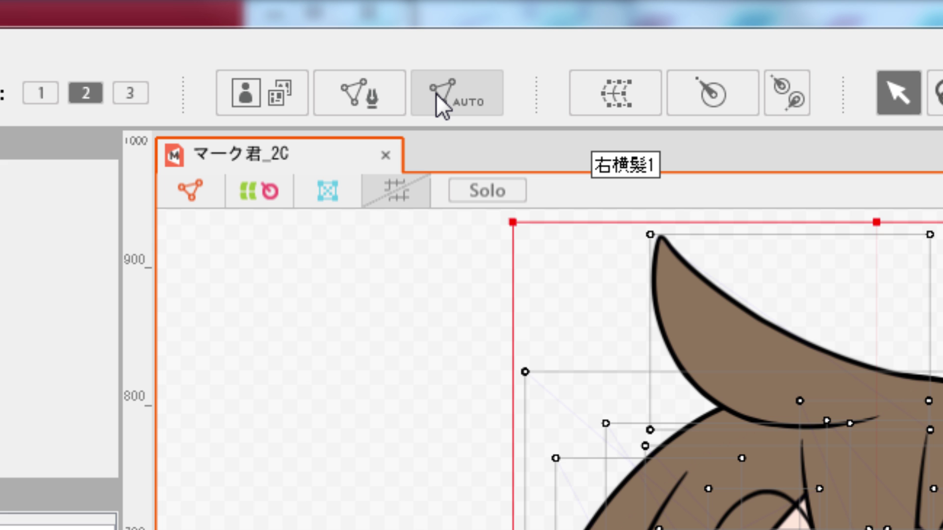
left_click(478, 33)
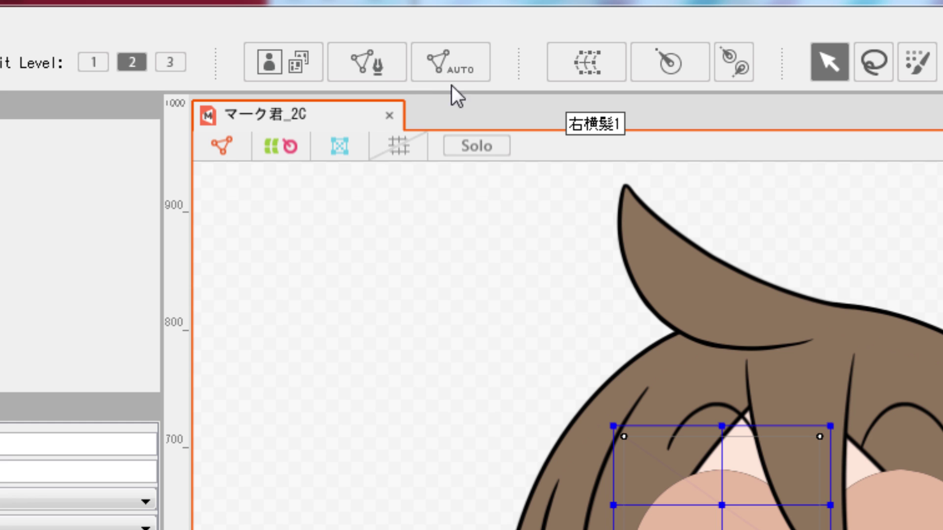
Auto-mesh all art meshes with the Standard preset, then select only the face mesh
left_click(440, 101)
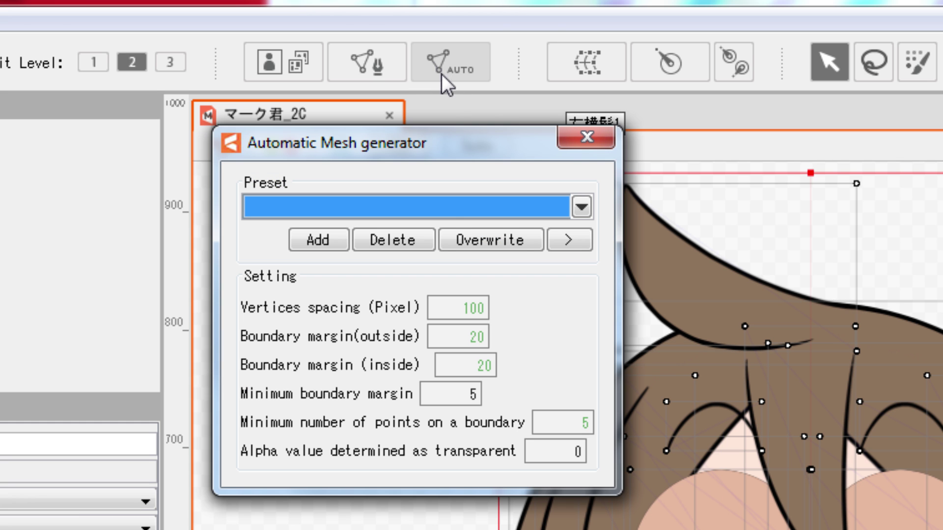
left_click(580, 207)
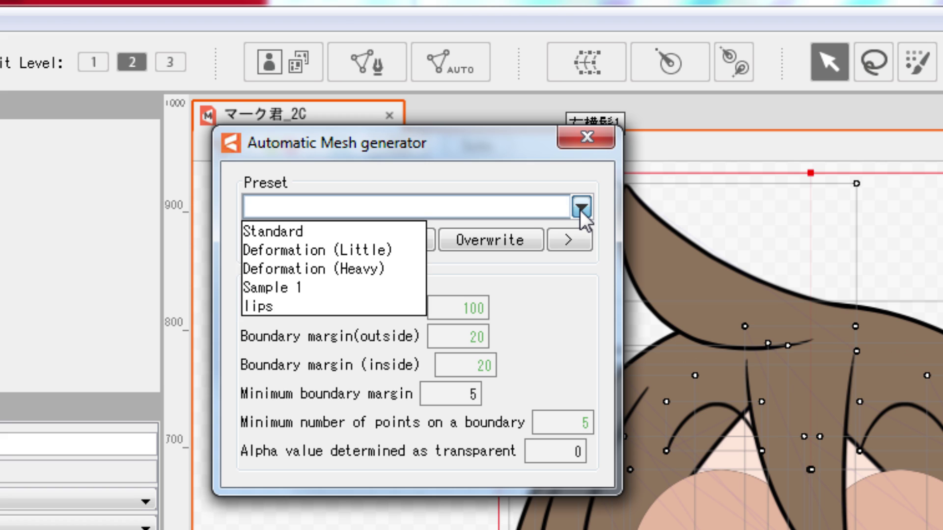
left_click(342, 230)
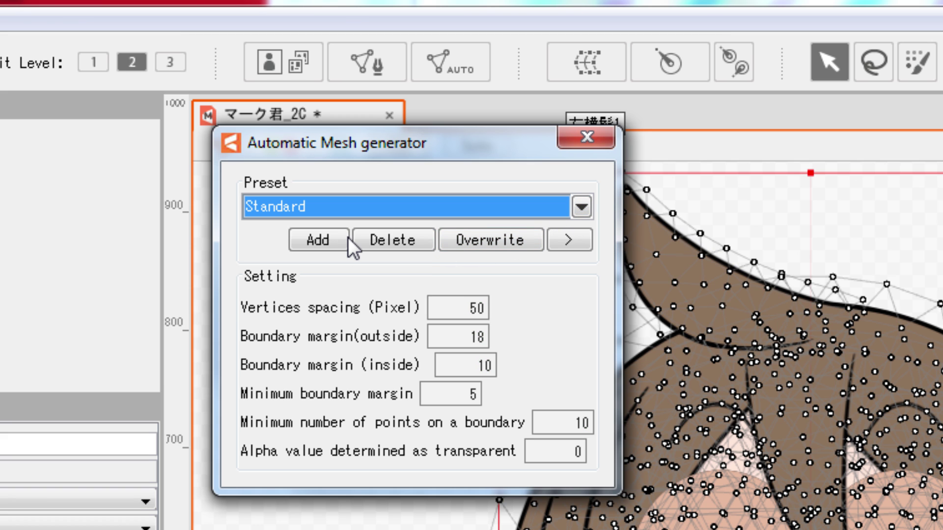
left_click(584, 139)
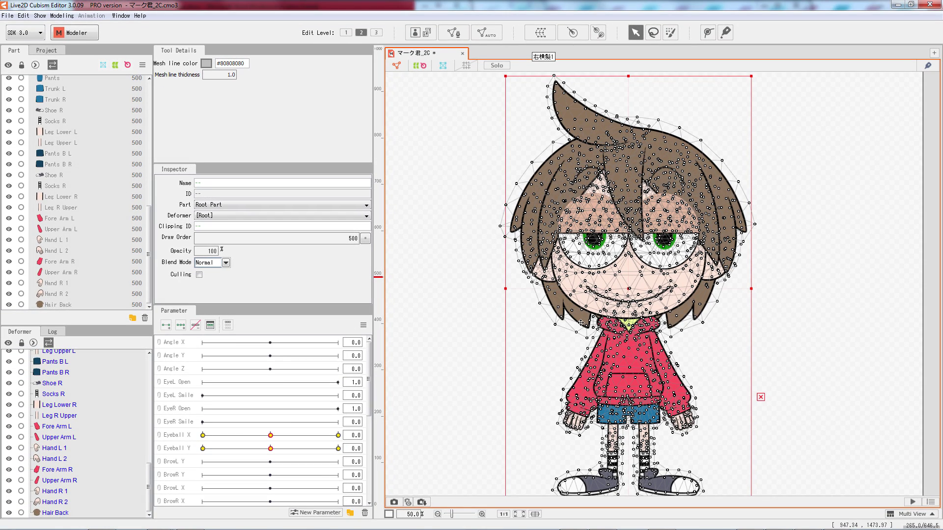
left_click(800, 309)
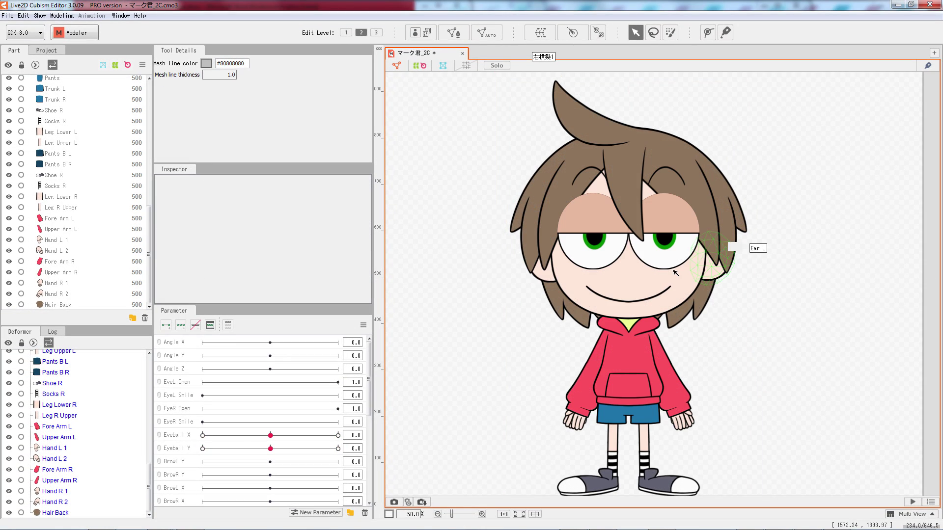
left_click(735, 249)
left_click(633, 386)
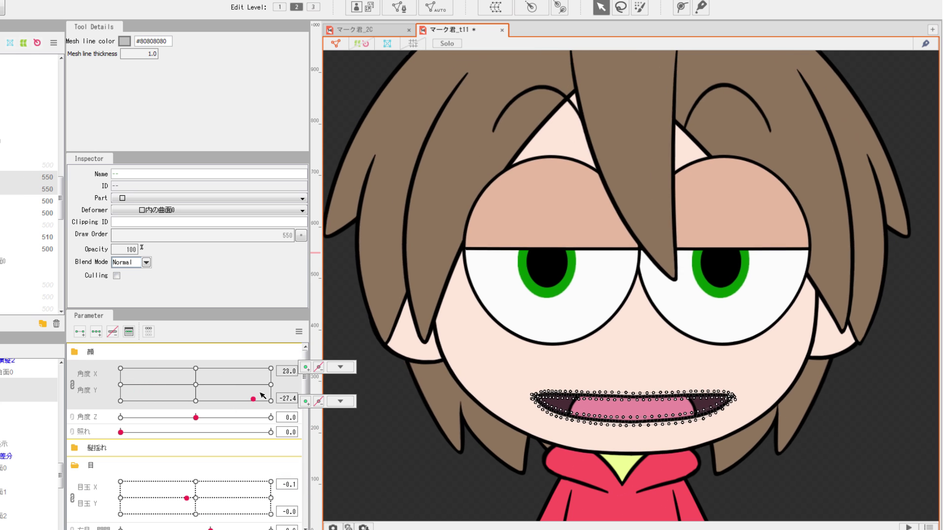
left_click_drag(216, 451, 231, 450)
left_click_drag(159, 464, 210, 465)
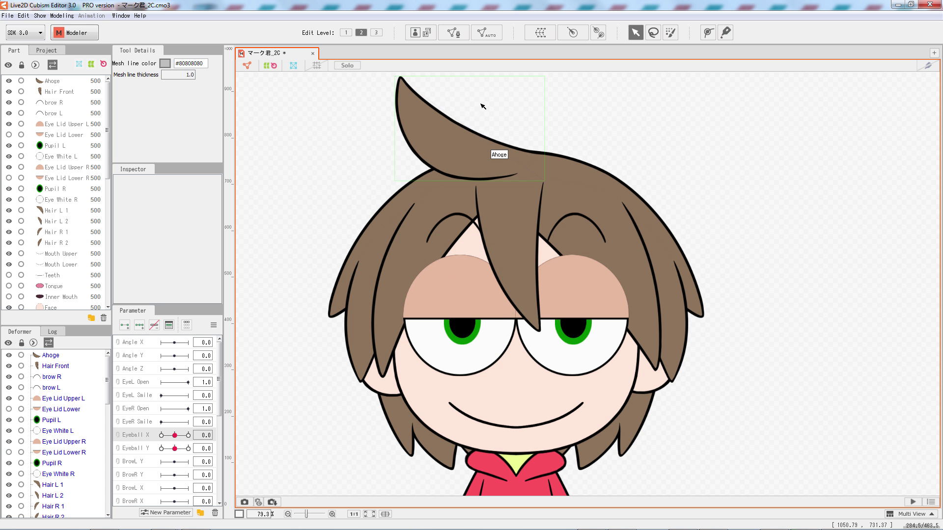
Reopen Eye Lid Upper R in Mesh Edit and pull its lower corners outward
left_click(463, 293)
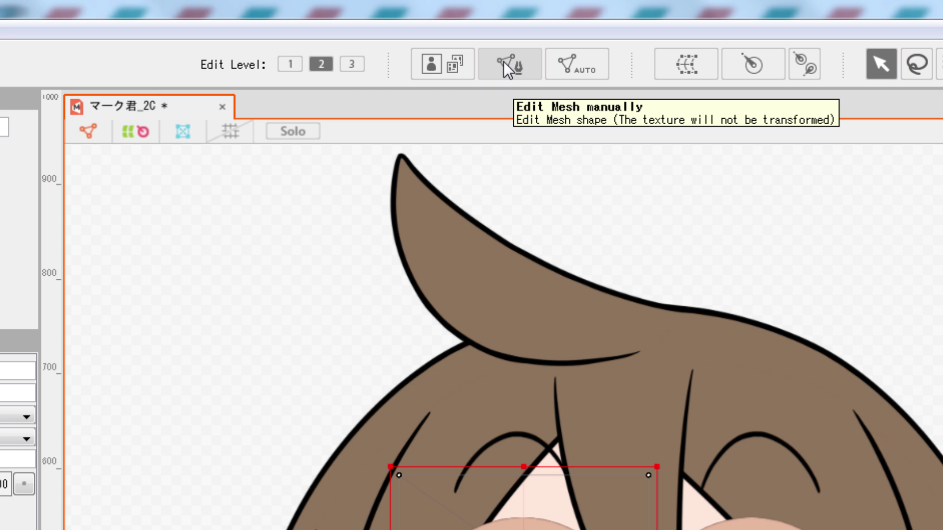
left_click(503, 62)
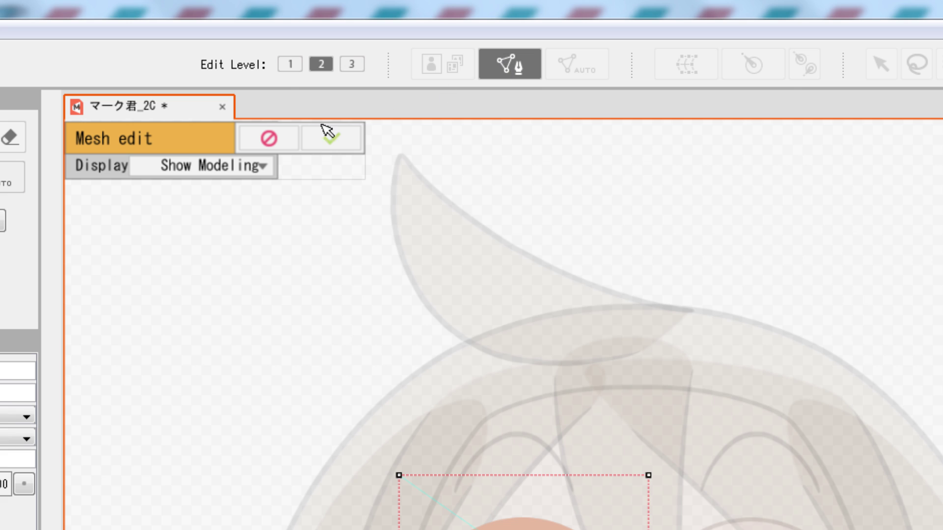
left_click(269, 138)
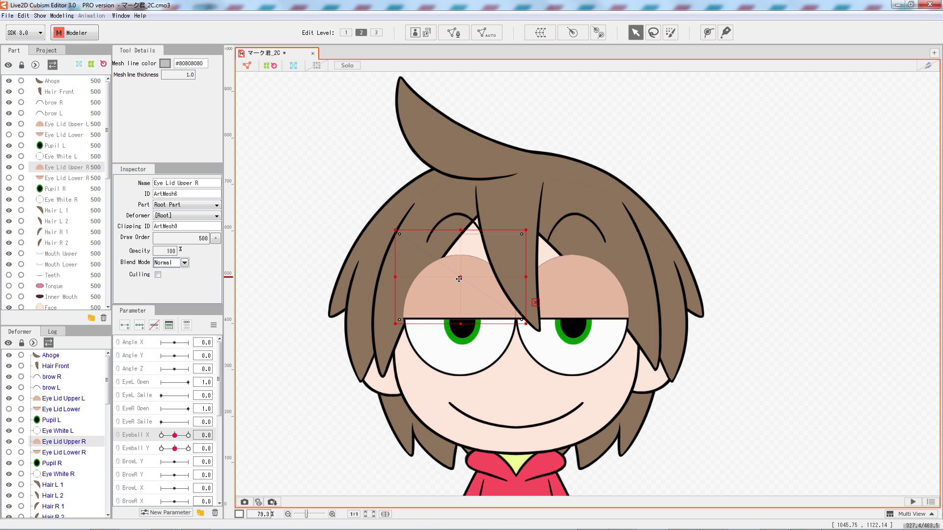
double_click(459, 278)
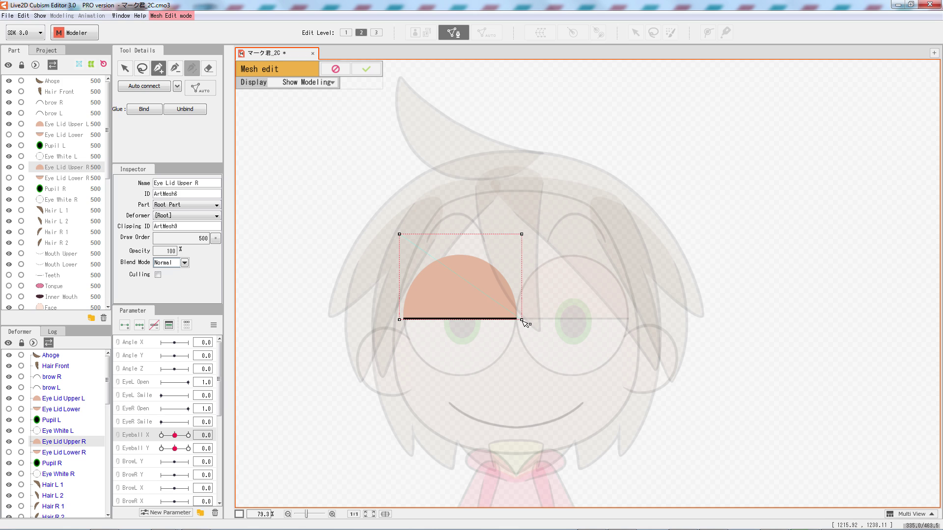
left_click_drag(521, 319, 504, 303)
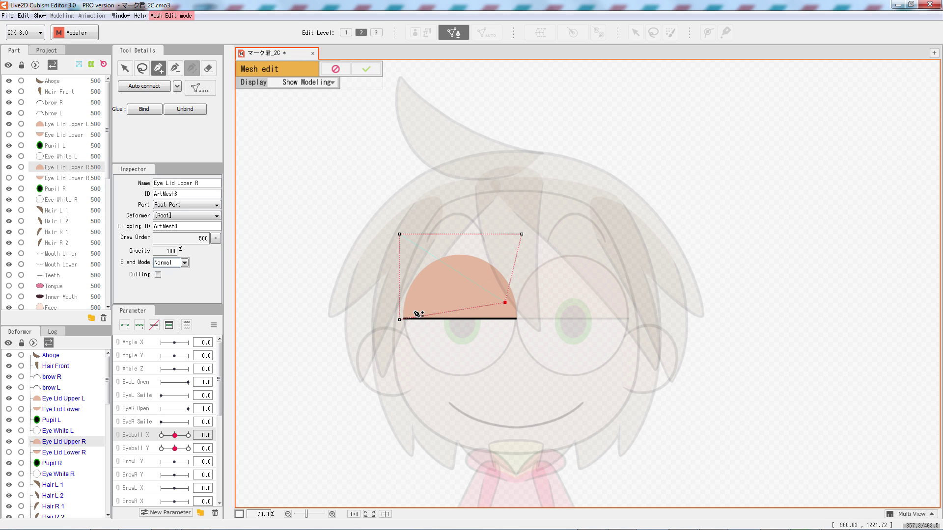
left_click_drag(399, 319, 388, 364)
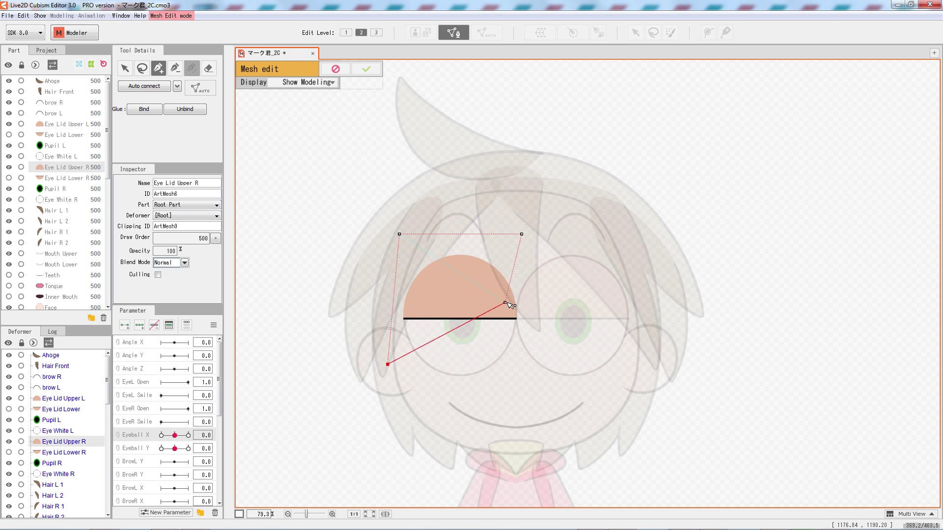
left_click_drag(508, 305, 545, 347)
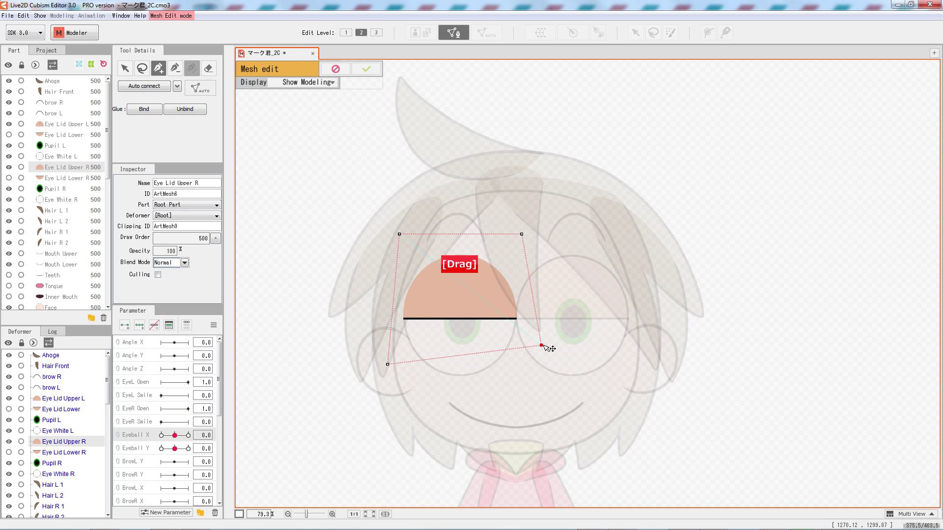
Add a middle vertex with diagonal edges, then widen the top-right corner and place the interior vertex
left_click(399, 235)
left_click(472, 294)
left_click(442, 357)
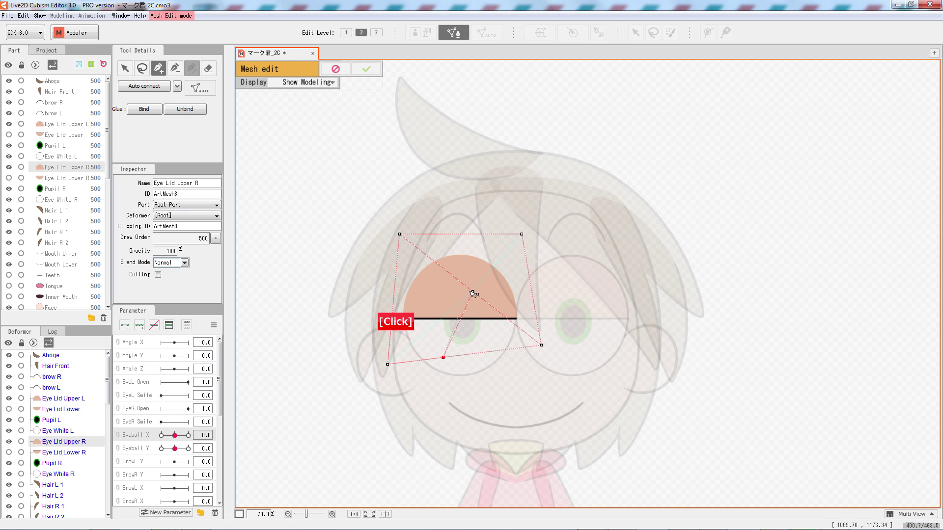
mouse_move(472, 293)
left_mouse_down()
mouse_move(490, 267)
mouse_move(467, 287)
left_mouse_up()
left_click_drag(522, 240, 562, 284)
left_click_drag(467, 287, 430, 326)
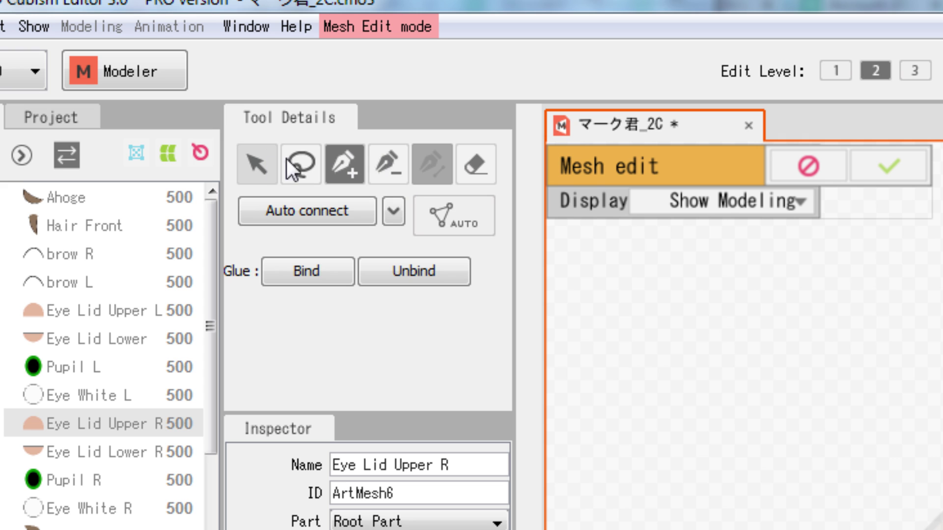
Erase the eyelid mesh's top-left, upper and top-right vertices with their edges
left_click(490, 162)
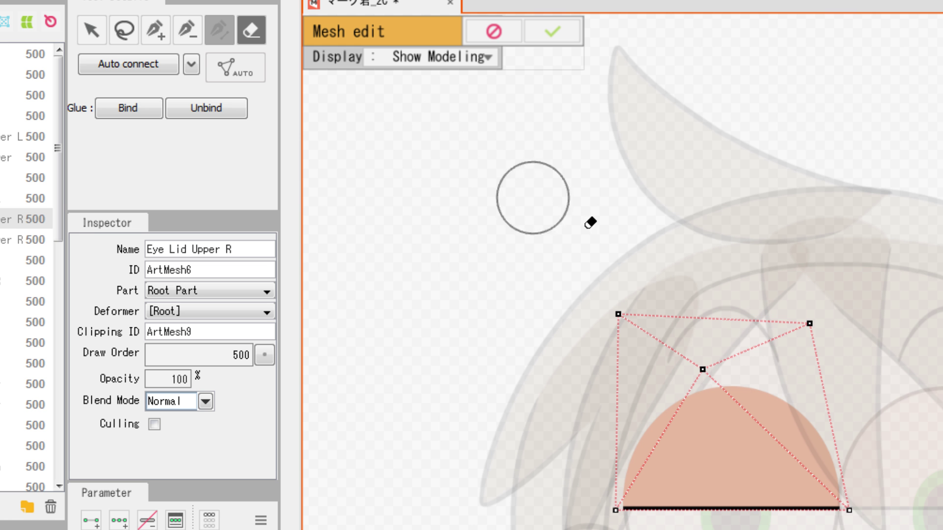
left_click(621, 312)
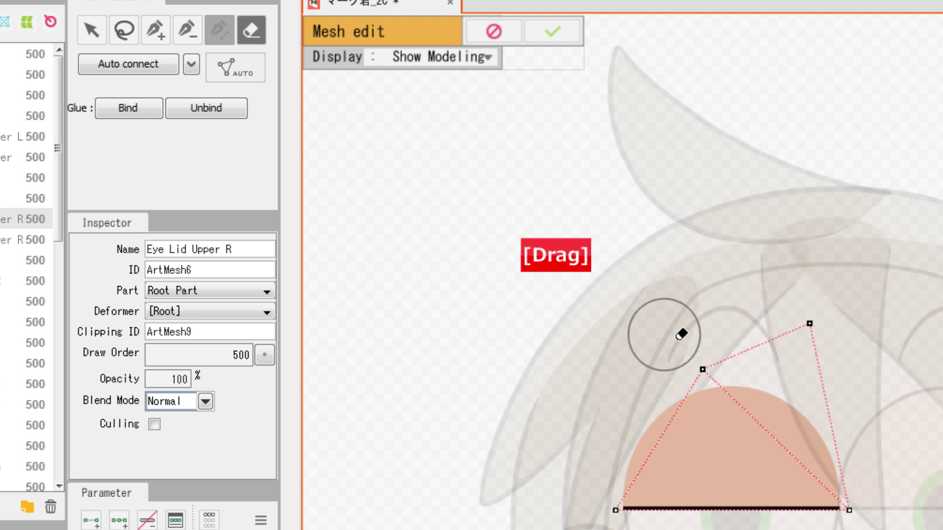
left_click_drag(681, 334, 704, 350)
left_click_drag(761, 331, 803, 320)
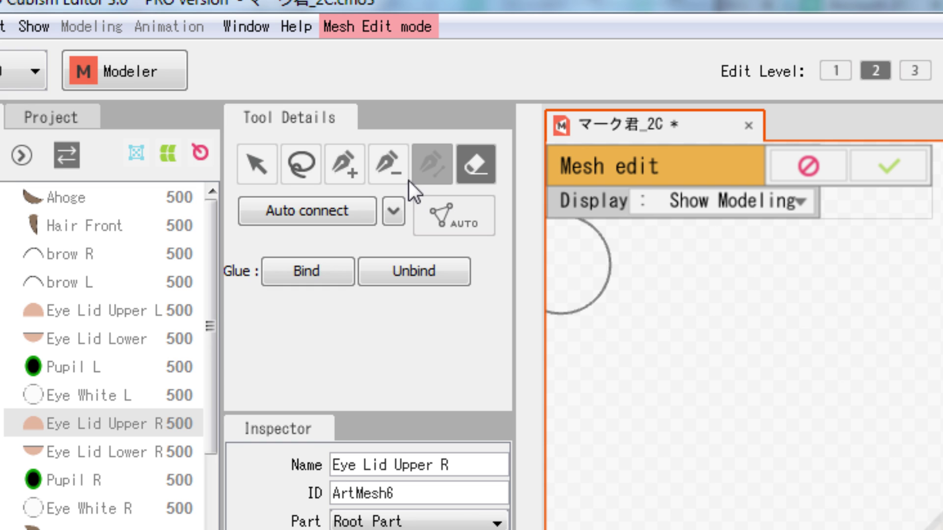
Draw and close a five-point polygon around the eyelid, then add two inner edges to triangulate it
left_click(357, 170)
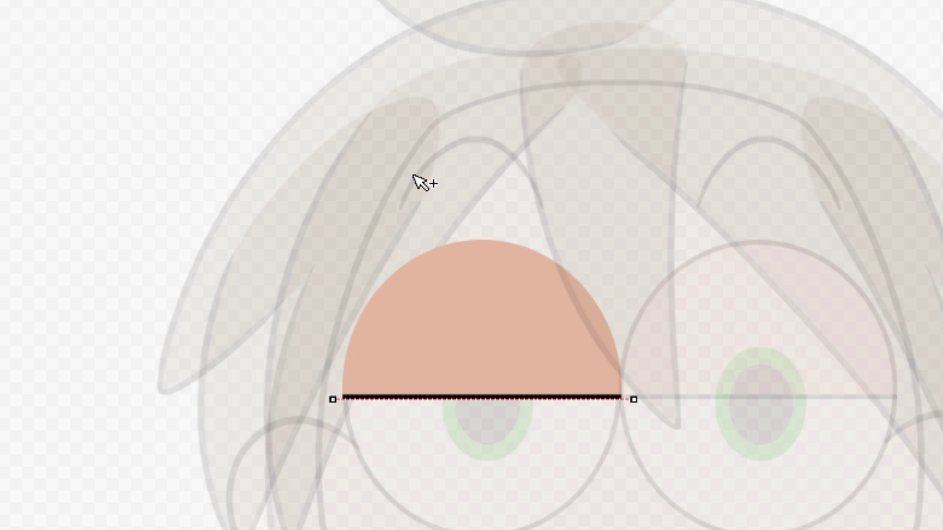
left_click(455, 182)
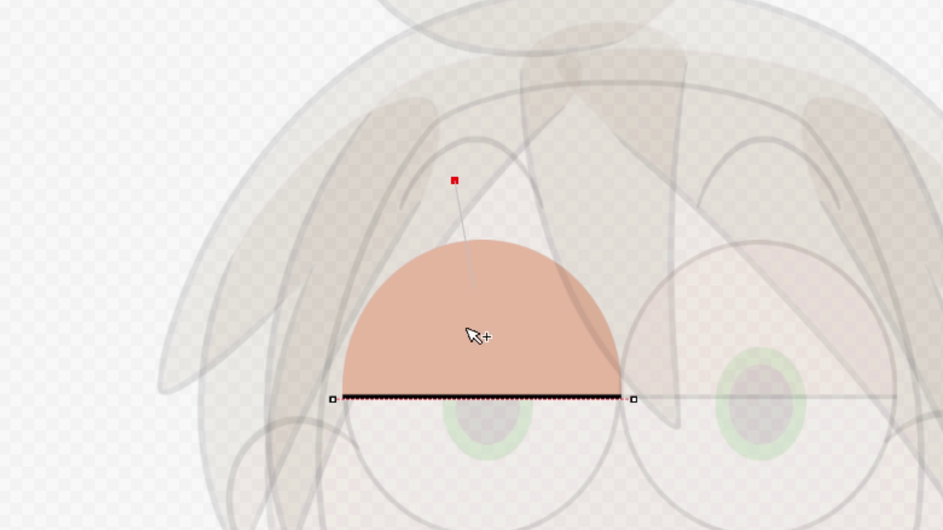
left_click(340, 289)
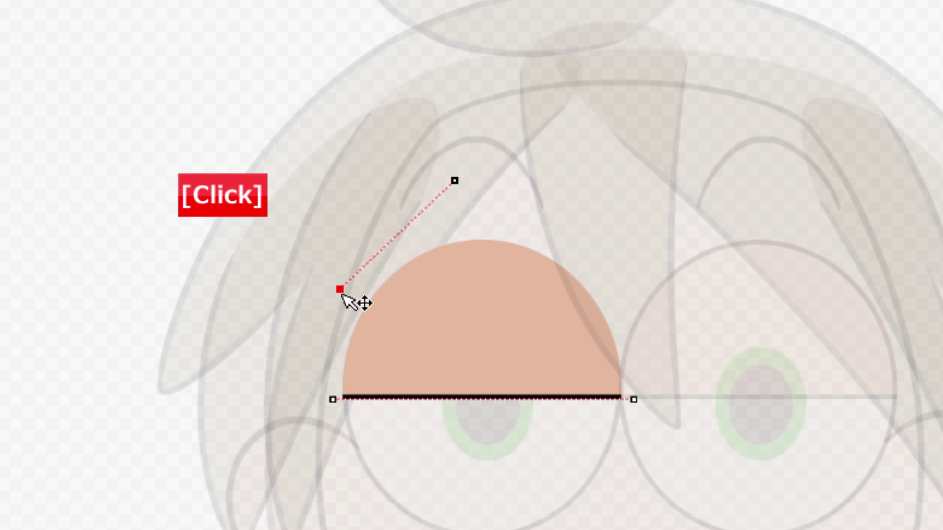
left_click(334, 399)
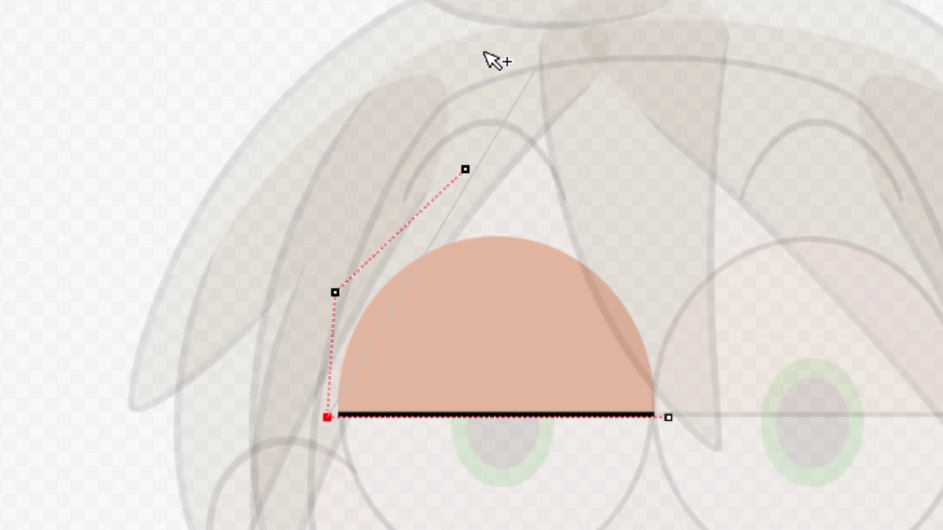
left_click(334, 293)
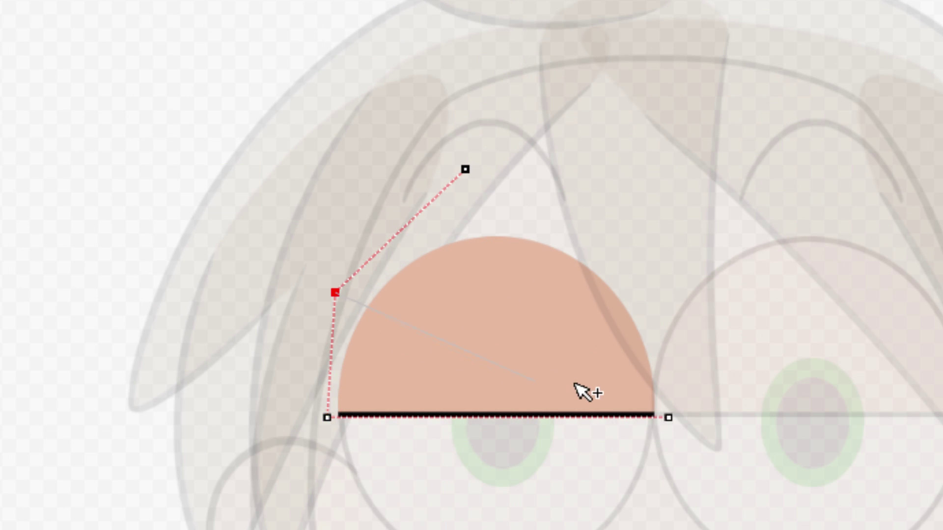
left_click(465, 168)
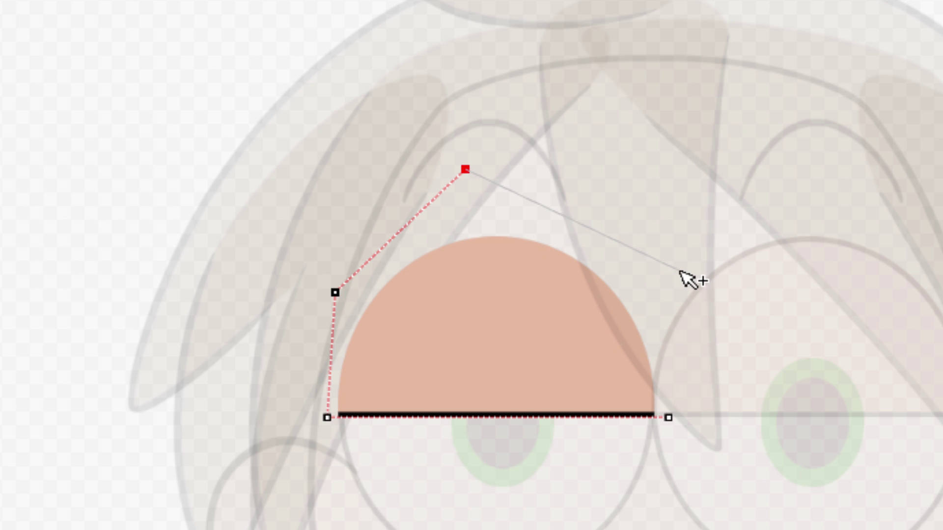
left_click(649, 265)
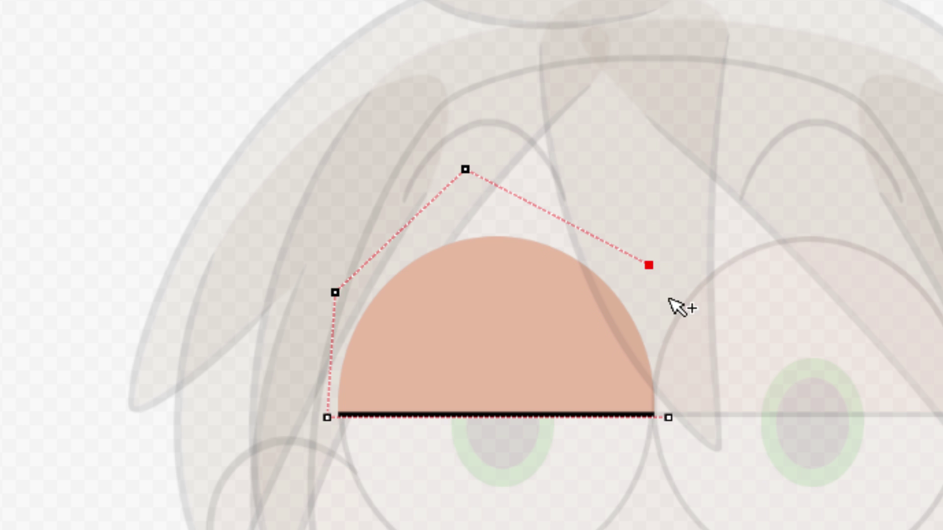
left_click(668, 418)
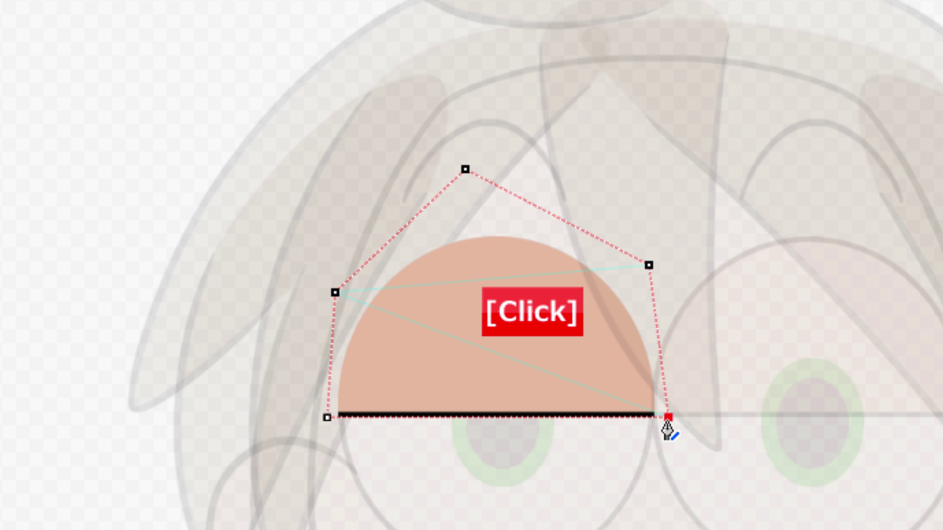
key("Return")
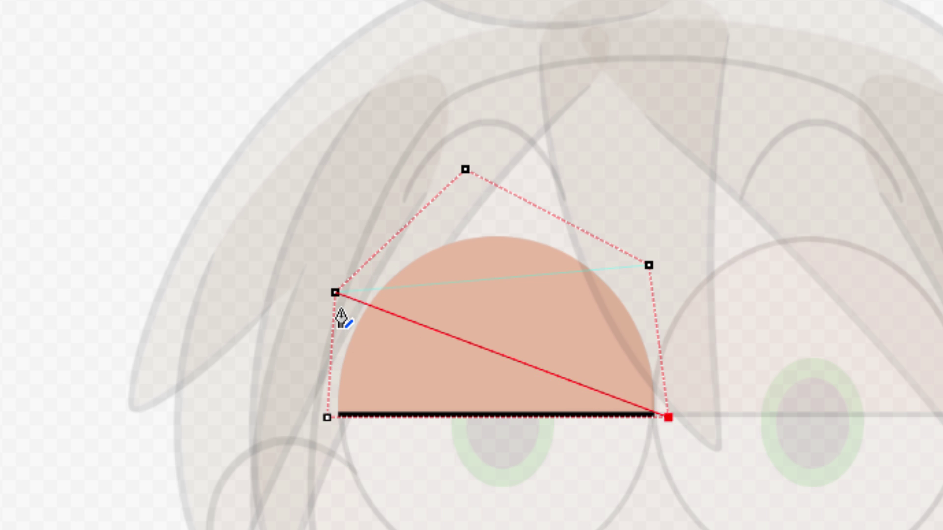
left_click(336, 293)
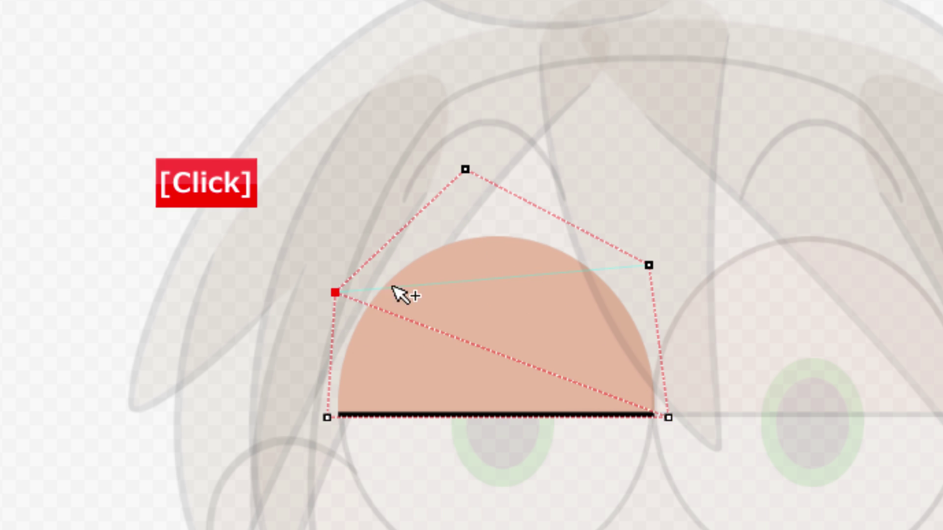
left_click(648, 265)
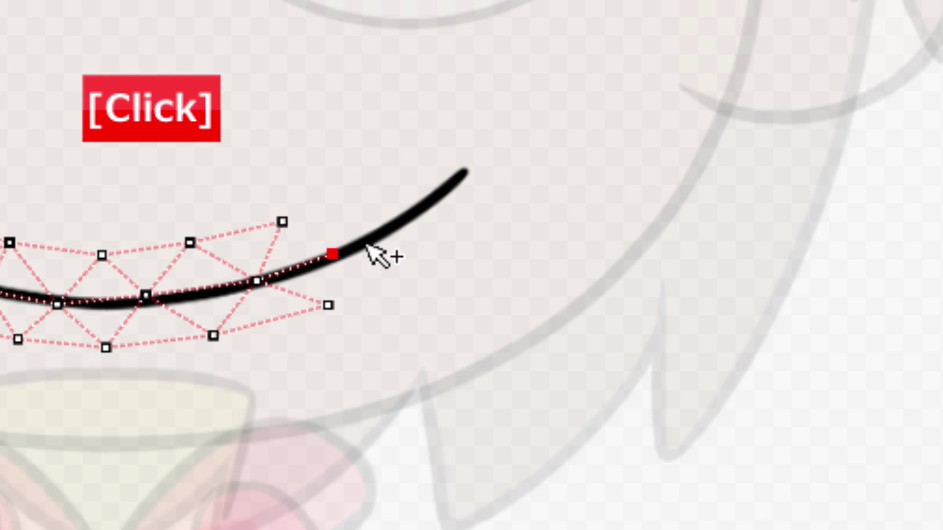
Add mesh points along, above, past and below the smile's right tip, linking them into triangles
left_click(391, 222)
left_click(447, 184)
left_click(487, 141)
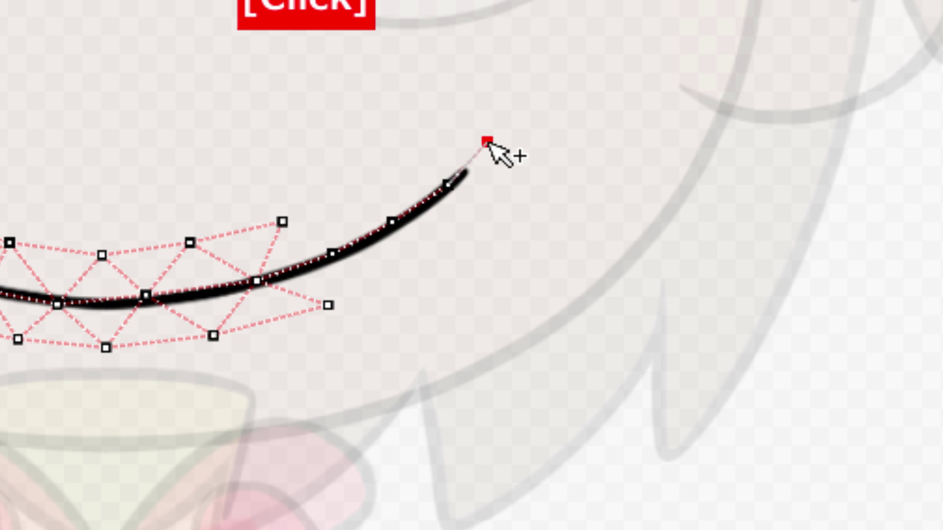
left_click(441, 135)
left_click(447, 184)
left_click(386, 166)
left_click(391, 221)
left_click(336, 203)
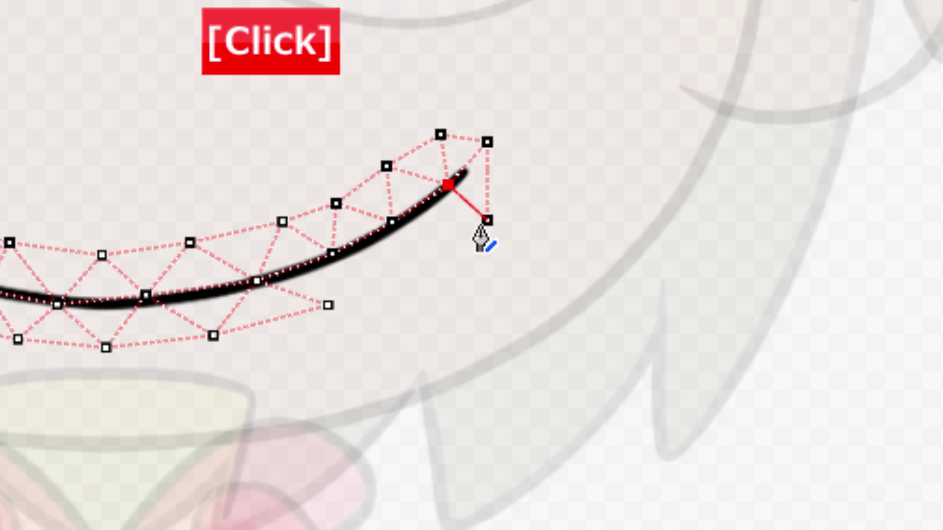
left_click(445, 246)
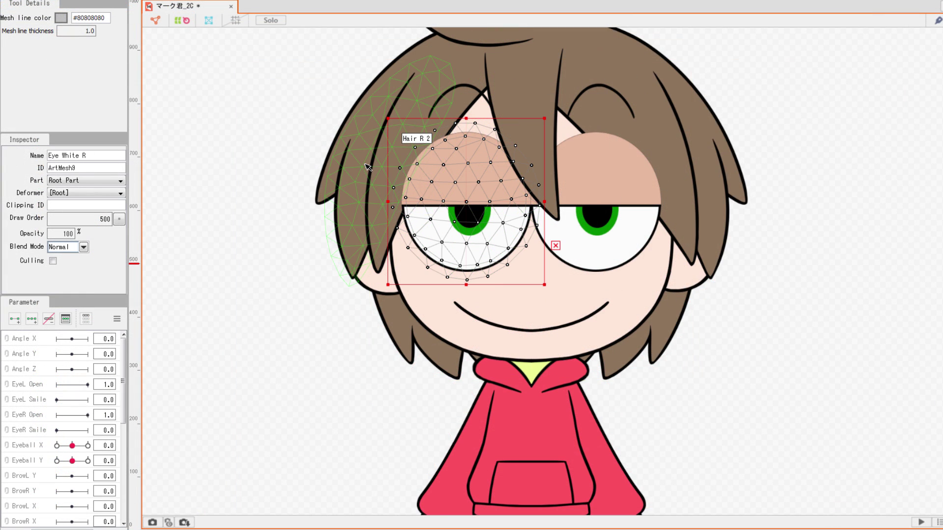
Select Hair R 2, Hair Front, Torso and Face in turn to check their meshes
left_click(365, 165)
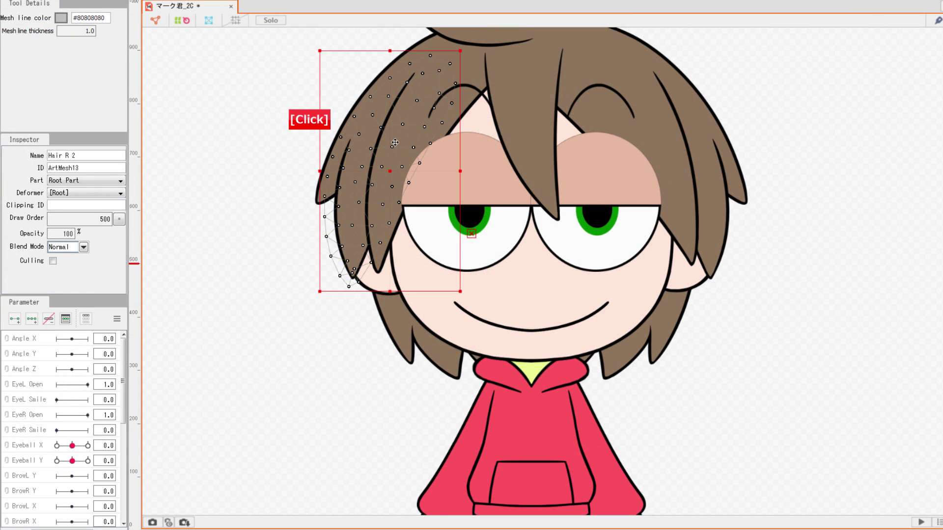
left_click(519, 65)
left_click(513, 432)
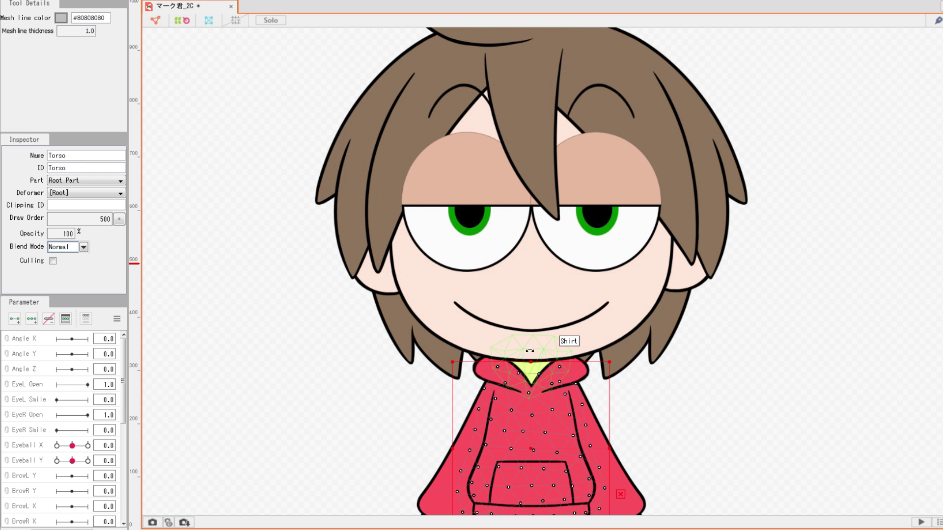
left_click(532, 339)
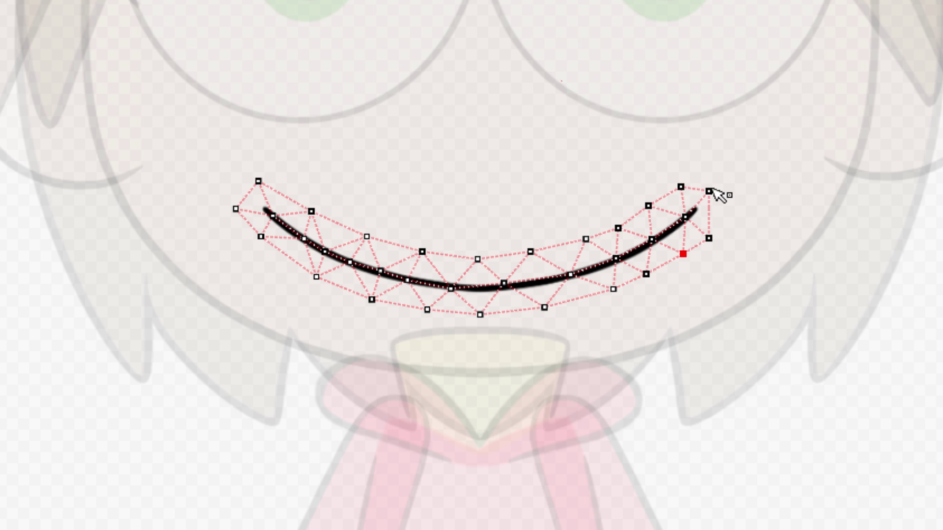
Reshape the smile's mesh so its vertices enclose the mouth's right tip, then commit the edit
left_click_drag(616, 296, 614, 302)
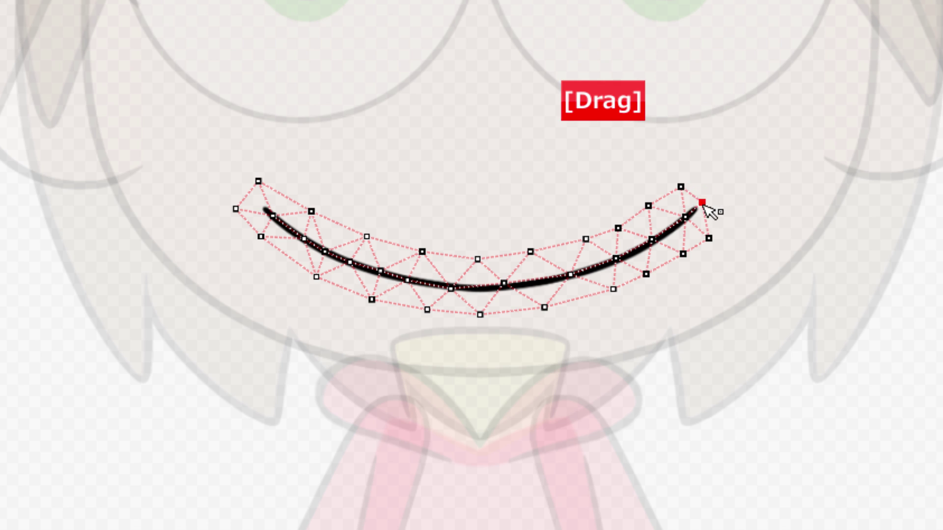
left_click(690, 180)
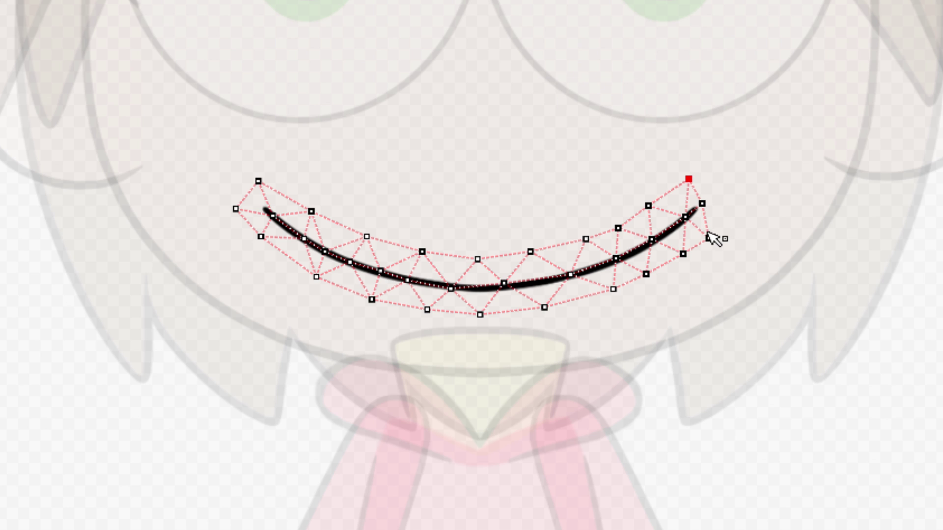
left_click_drag(708, 233, 718, 227)
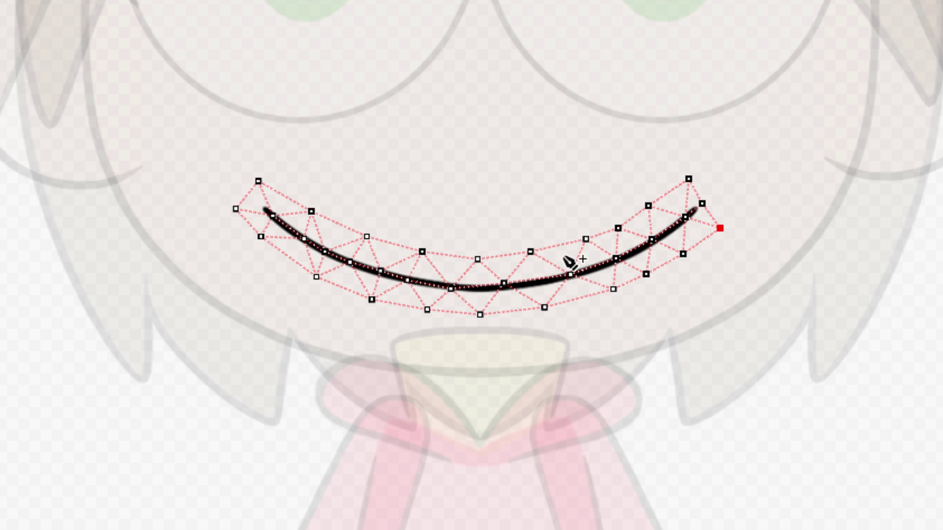
mouse_move(539, 256)
left_mouse_down()
mouse_move(547, 251)
mouse_move(547, 259)
left_mouse_up()
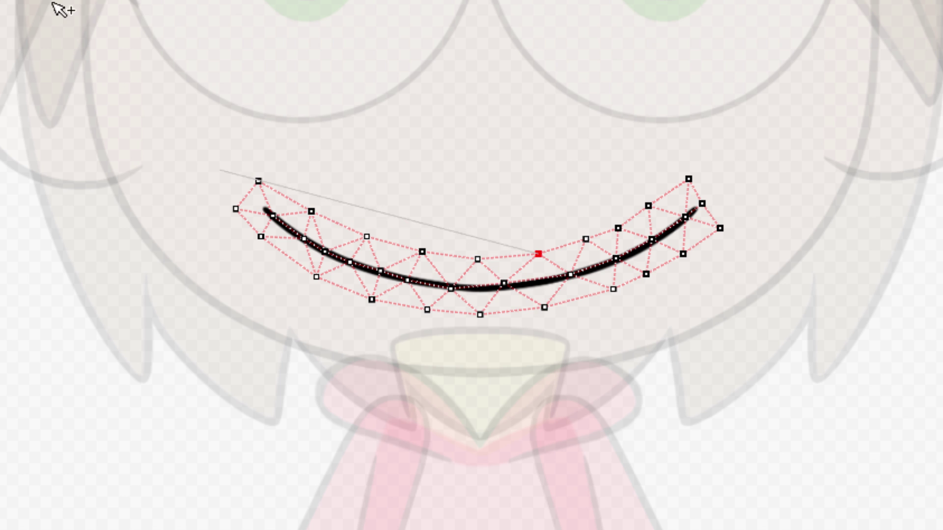
key("Return")
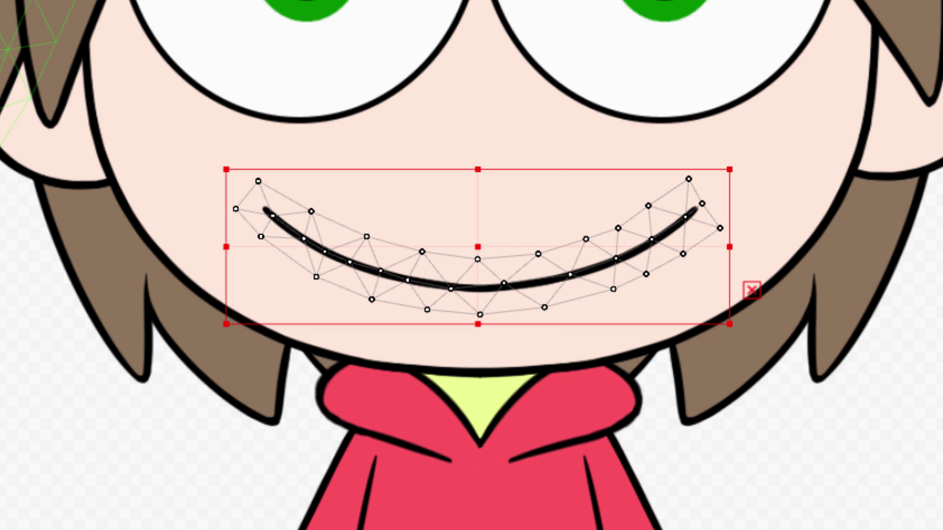
Zoom out and pan until the whole character is visible again
scroll(746, 265, "down", 3)
key("space")
left_click_drag(737, 375, 617, 349)
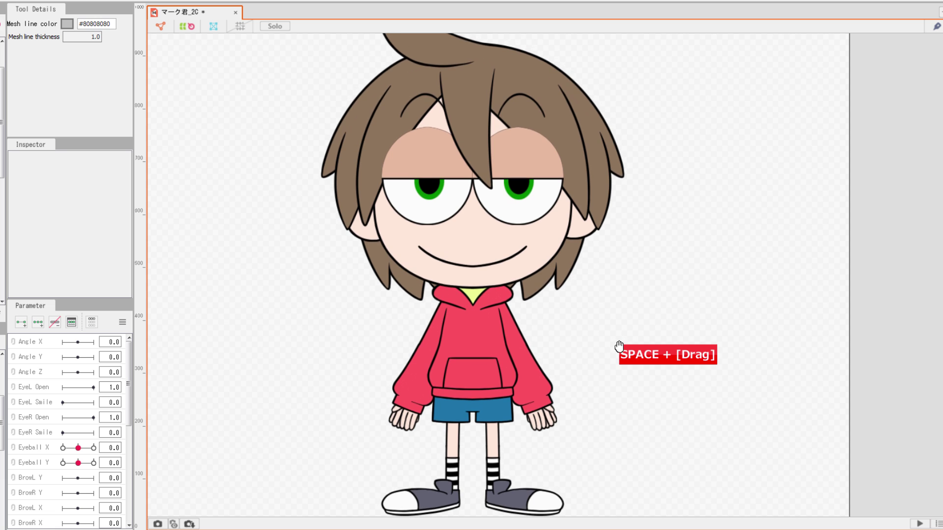